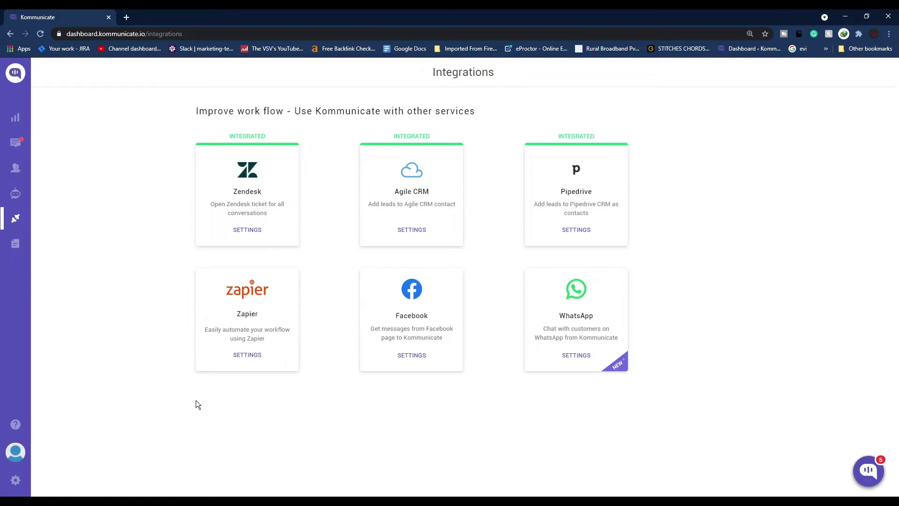
# Step: Go to the Bot Integrations page listing the Kompose and IBM Watson bots
pyautogui.click(16, 194)
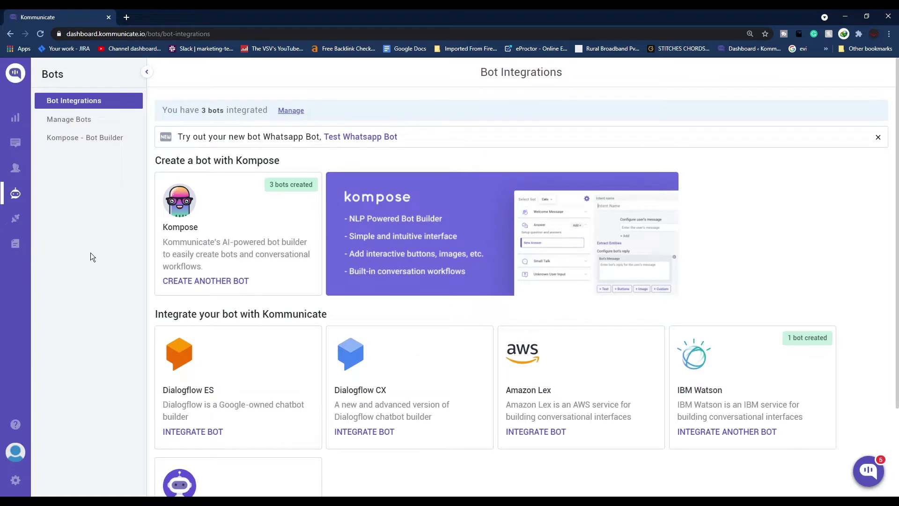
pyautogui.click(15, 218)
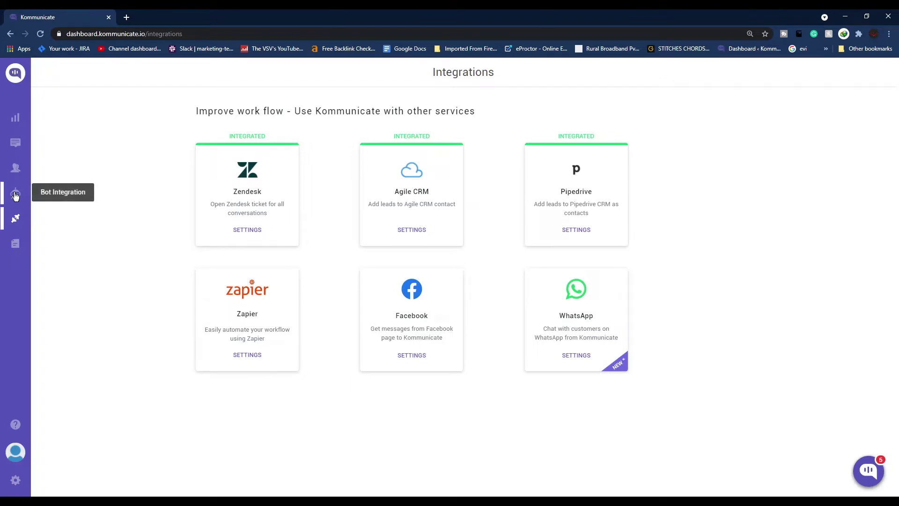
pyautogui.click(16, 194)
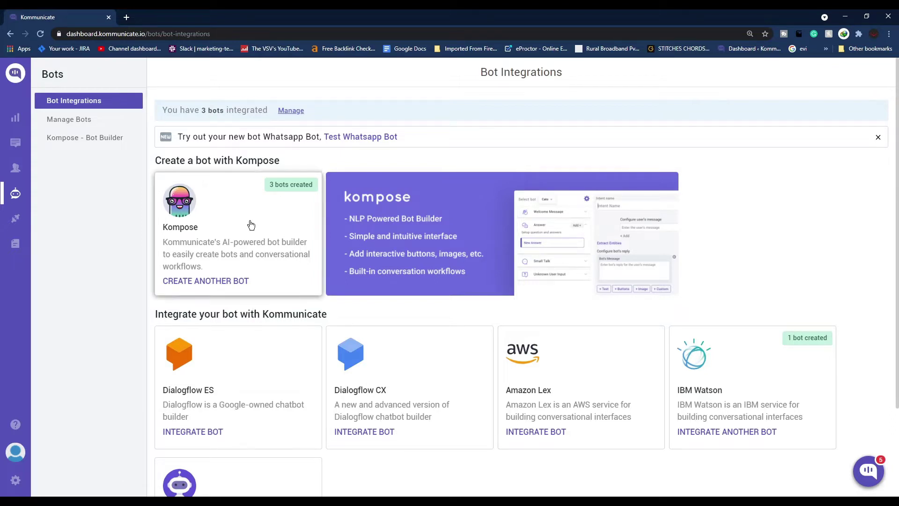
# Step: Create a blank Kompose bot named 'Whatsapp' with automatic bot-to-human handoff enabled
pyautogui.click(251, 197)
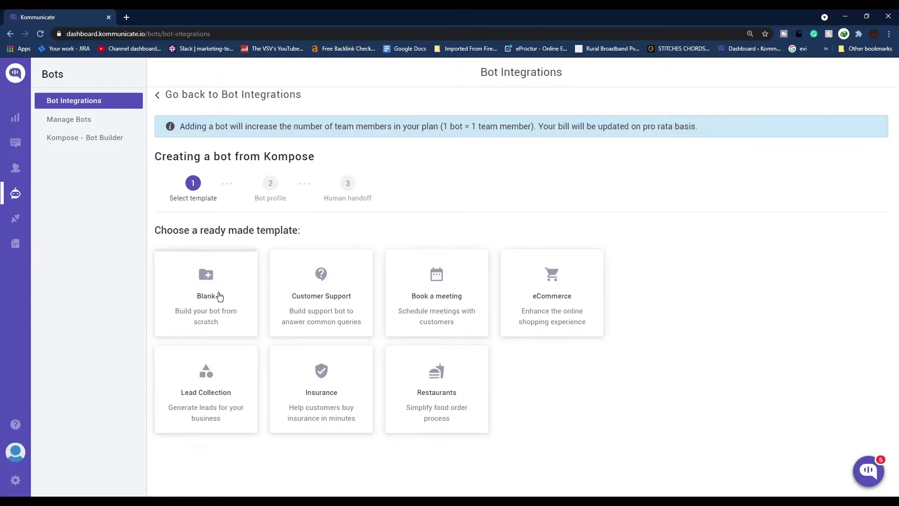
pyautogui.click(213, 295)
pyautogui.write('Whatsapp')
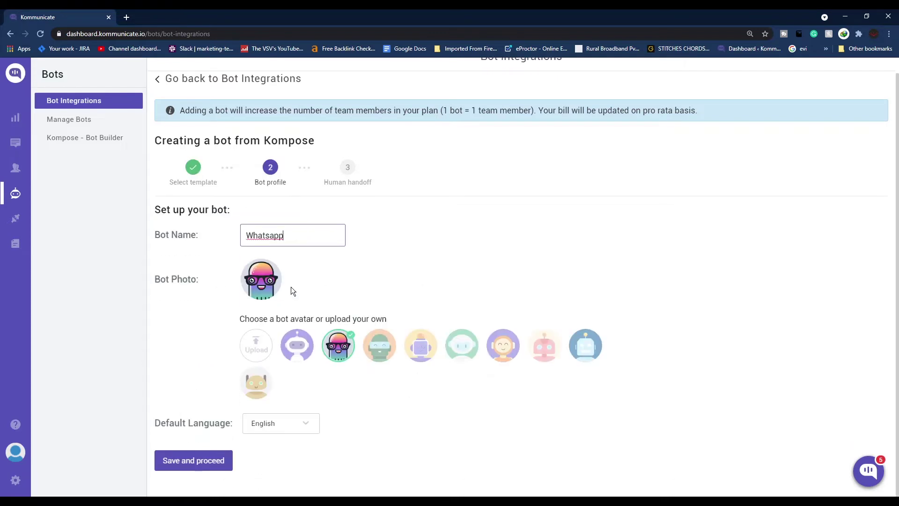
pyautogui.click(290, 288)
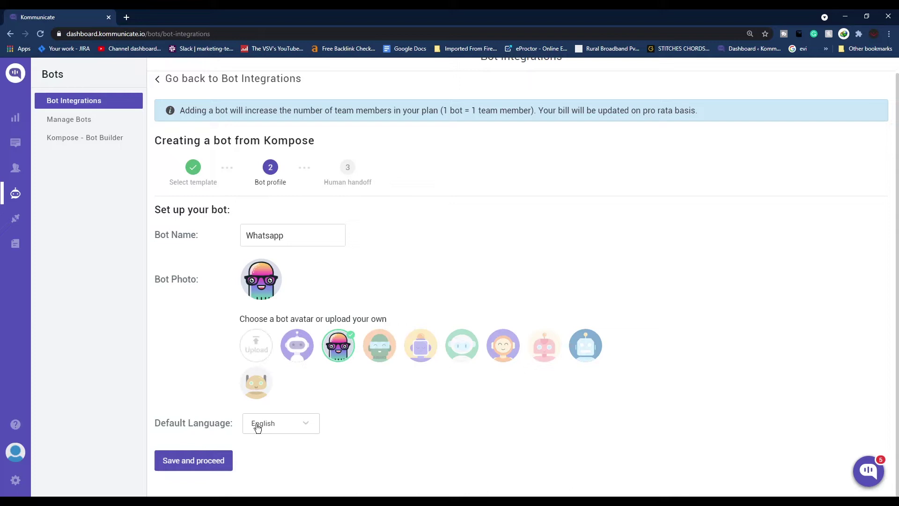
pyautogui.click(204, 465)
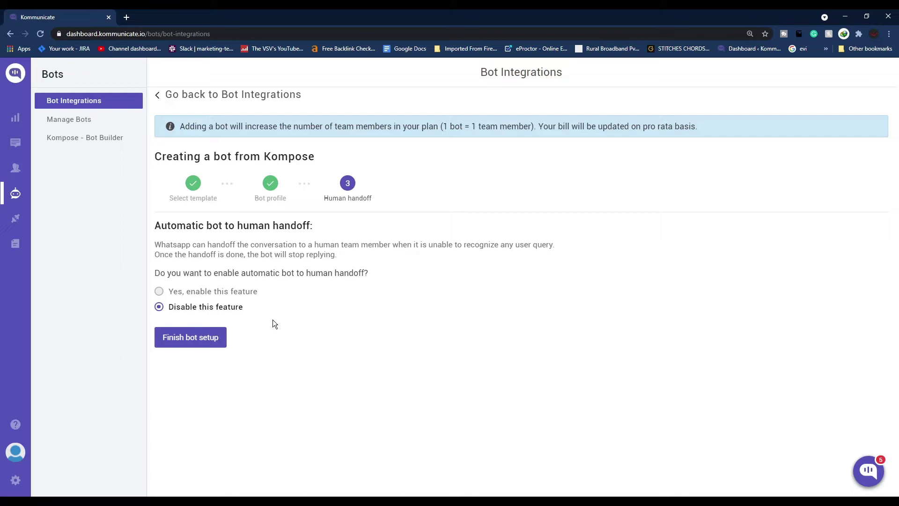
pyautogui.click(225, 292)
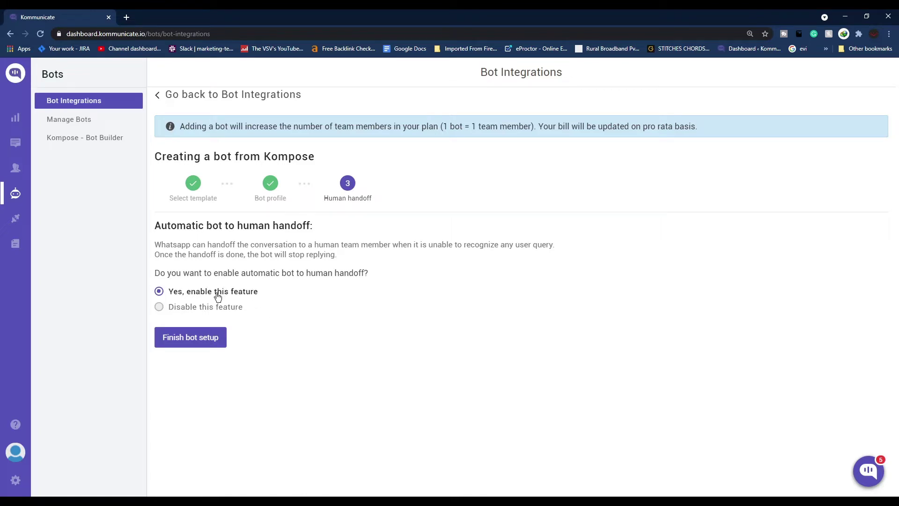
pyautogui.click(207, 343)
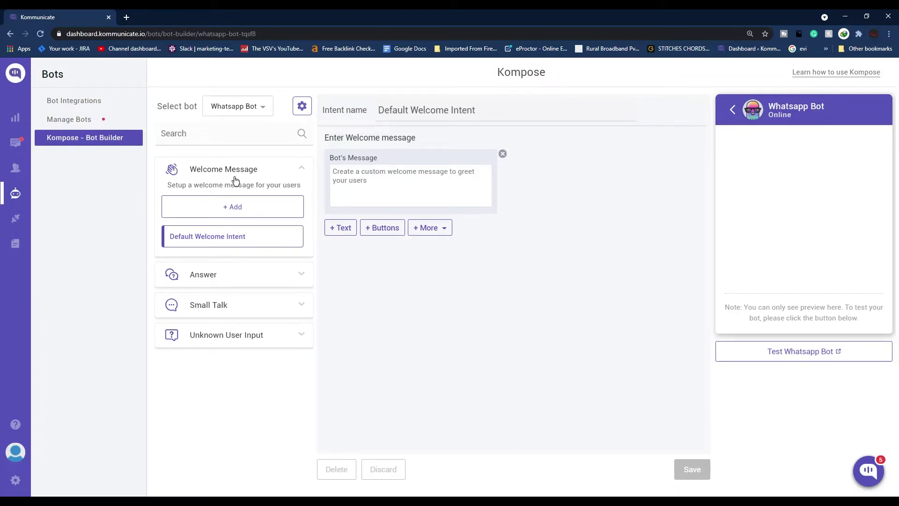
# Step: Set the bot's welcome message to 'How may I help you?' and save it
pyautogui.click(399, 187)
pyautogui.write('How')
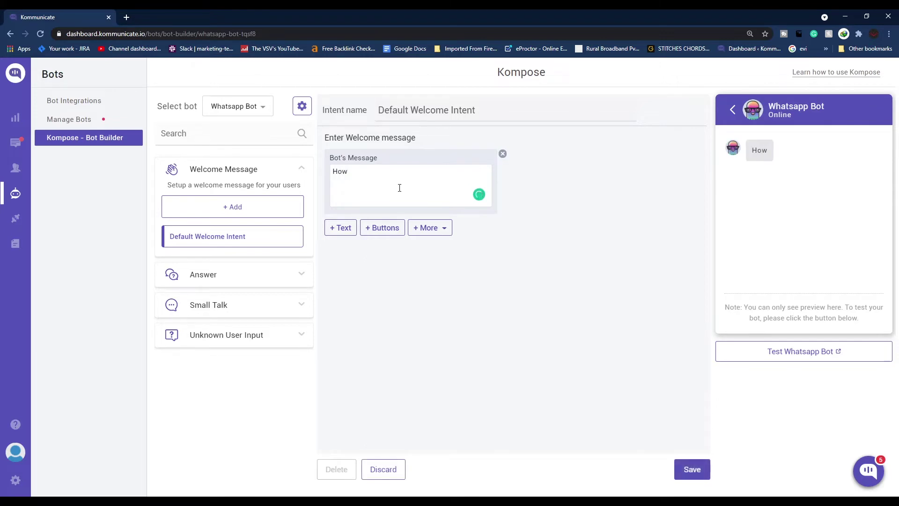
pyautogui.write(' may I help you?')
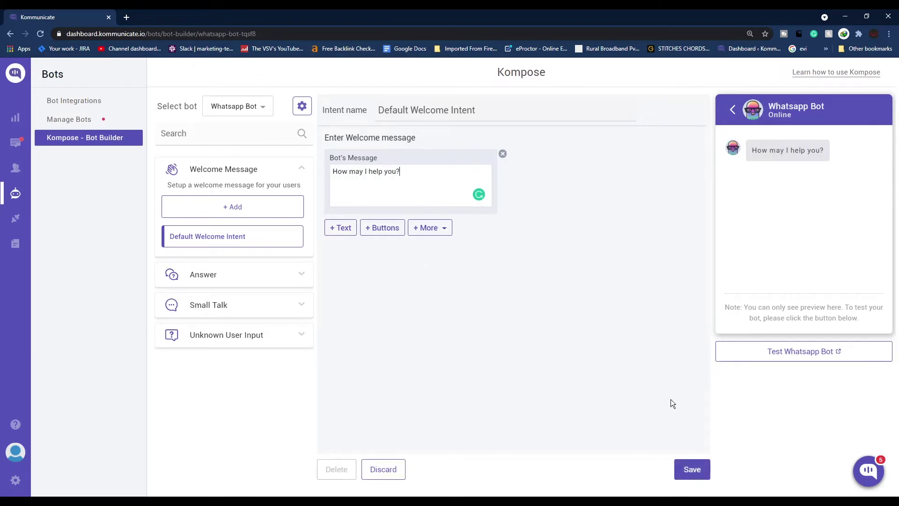
pyautogui.click(693, 471)
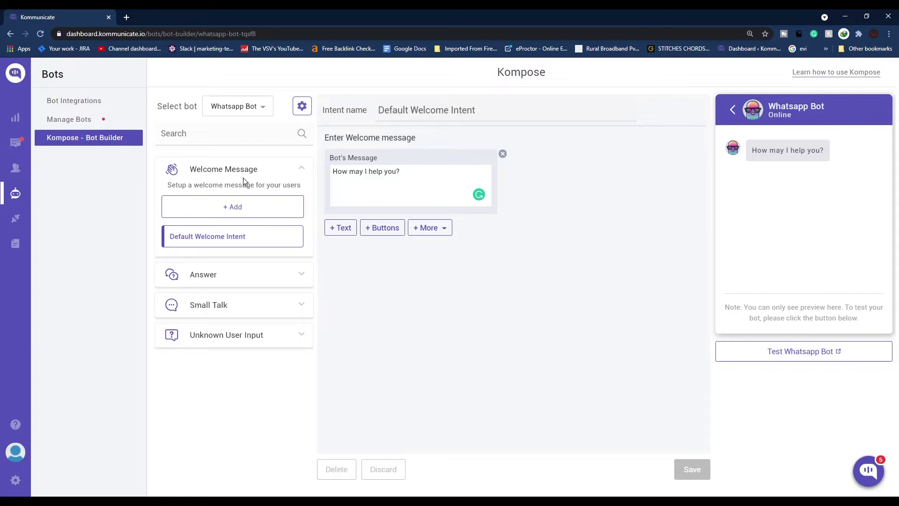
# Step: Add a 'Pricing' answer with training phrase 'Product Pricing' and reply 'Price List', then train the bot
pyautogui.click(222, 280)
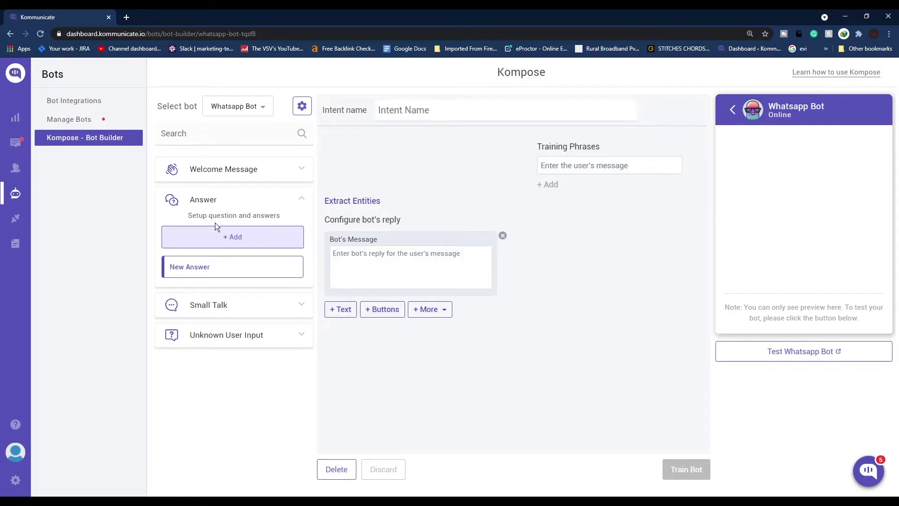
pyautogui.click(233, 238)
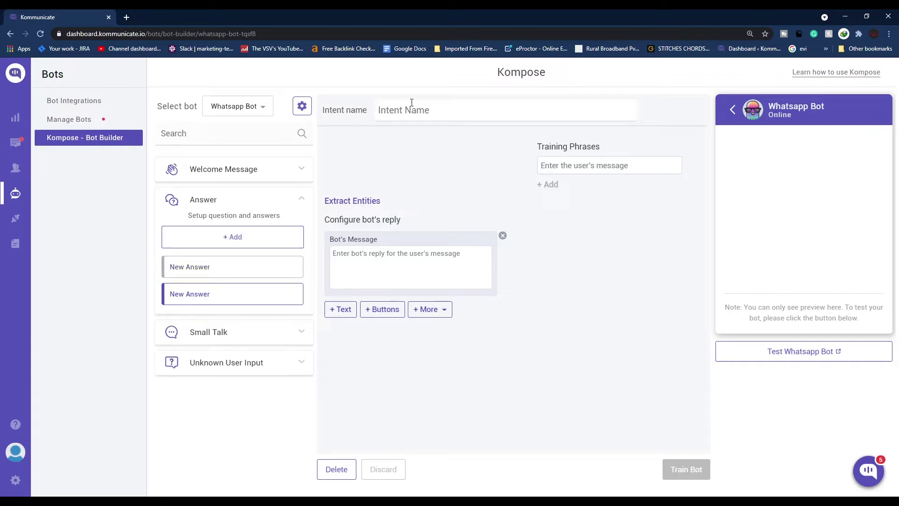
pyautogui.click(408, 106)
pyautogui.write('Pricing')
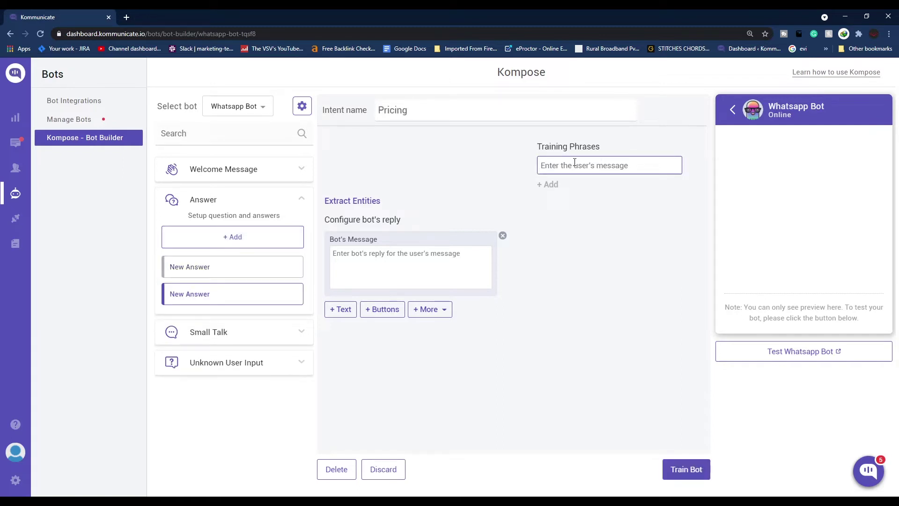
pyautogui.click(574, 162)
pyautogui.write('Product Pricing')
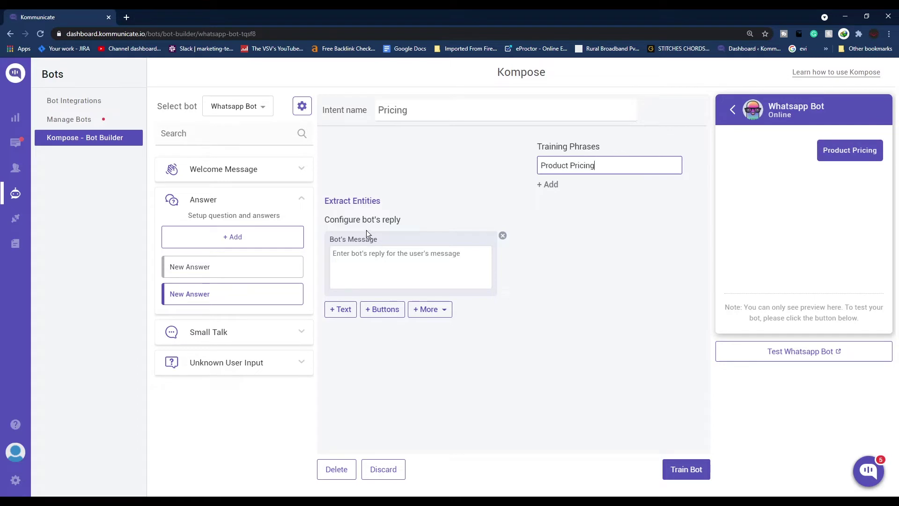
pyautogui.click(373, 257)
pyautogui.write('Price List')
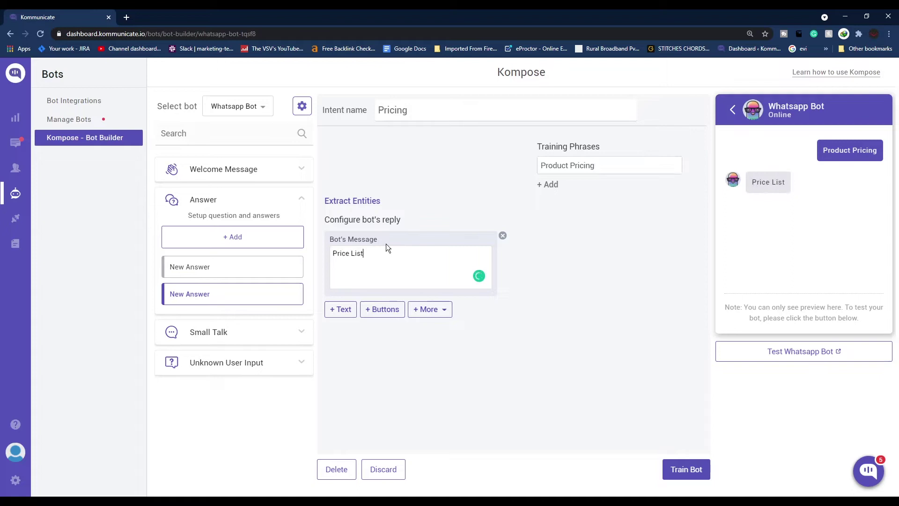
pyautogui.click(696, 474)
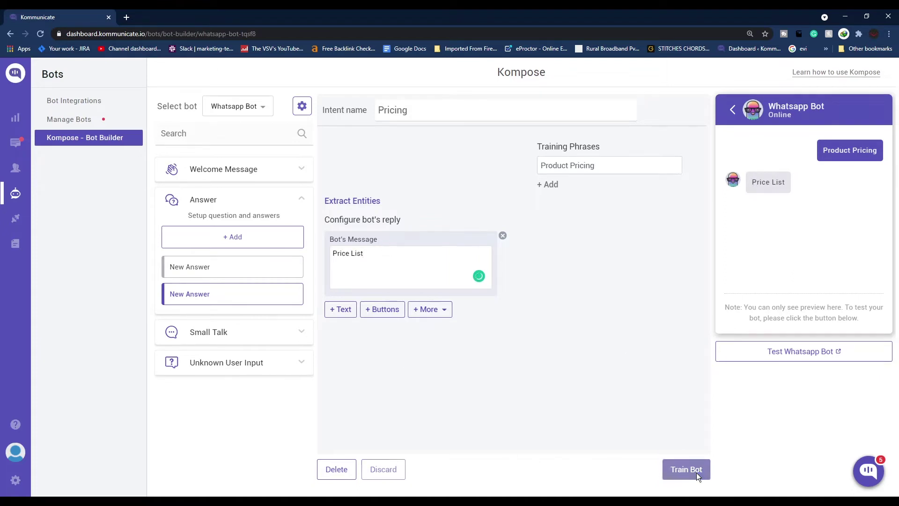
# Step: Review the built-in Small Talk intents, then show the empty Unknown User Input reply
pyautogui.click(210, 338)
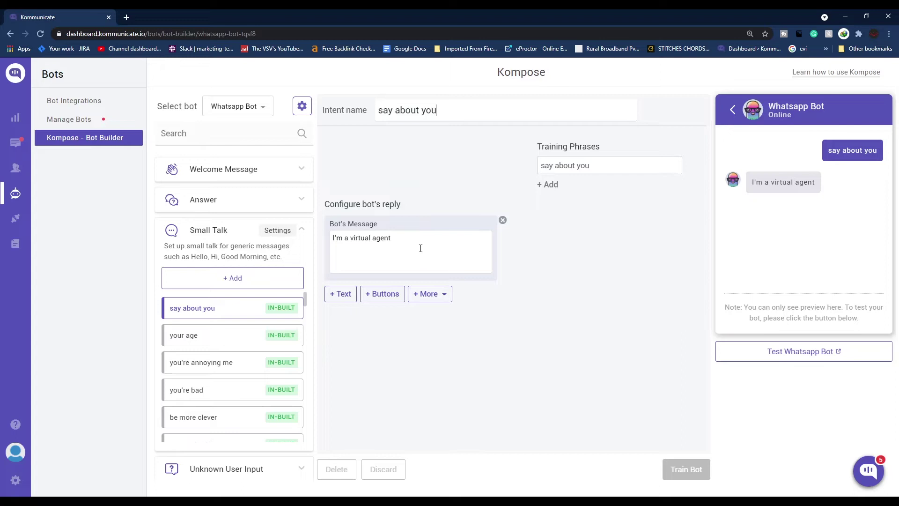
pyautogui.click(223, 239)
pyautogui.click(231, 264)
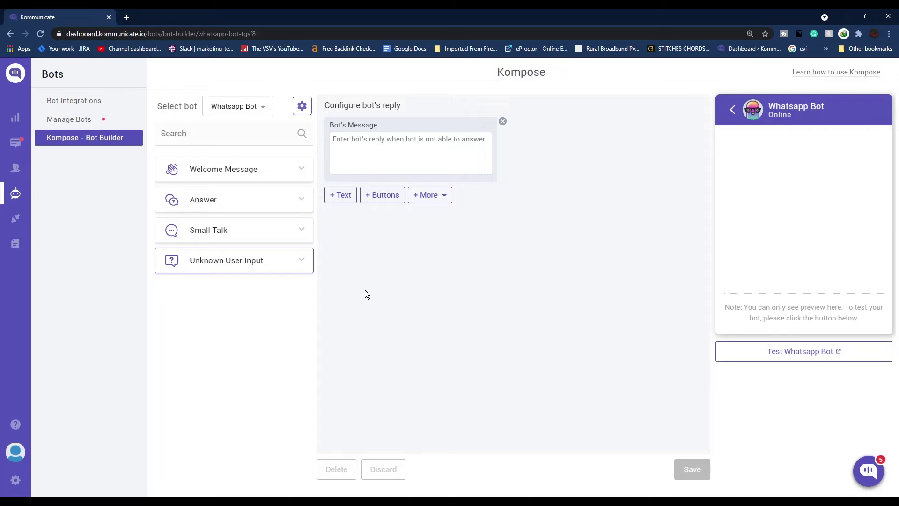
# Step: Open Kommunicate's WhatsApp integration settings at the Account SID field, then bring up the Twilio Console tab
pyautogui.click(74, 100)
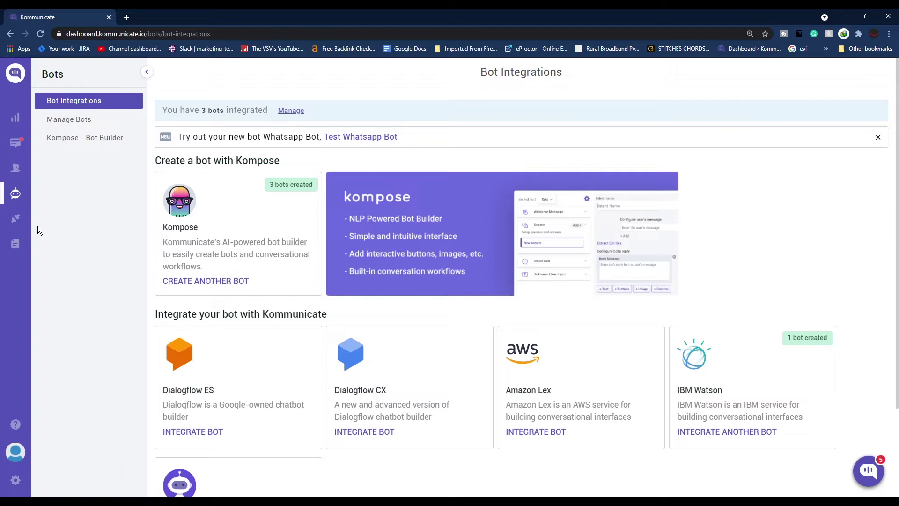
pyautogui.click(15, 219)
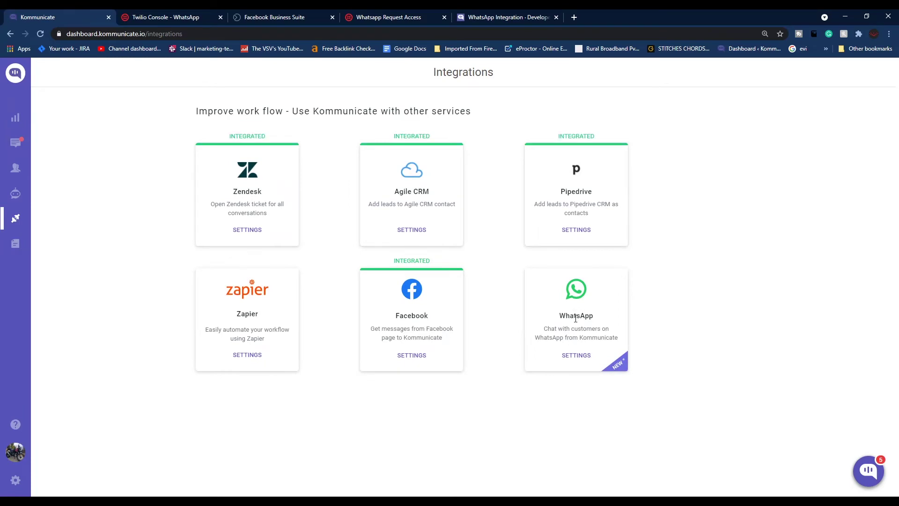
pyautogui.click(576, 357)
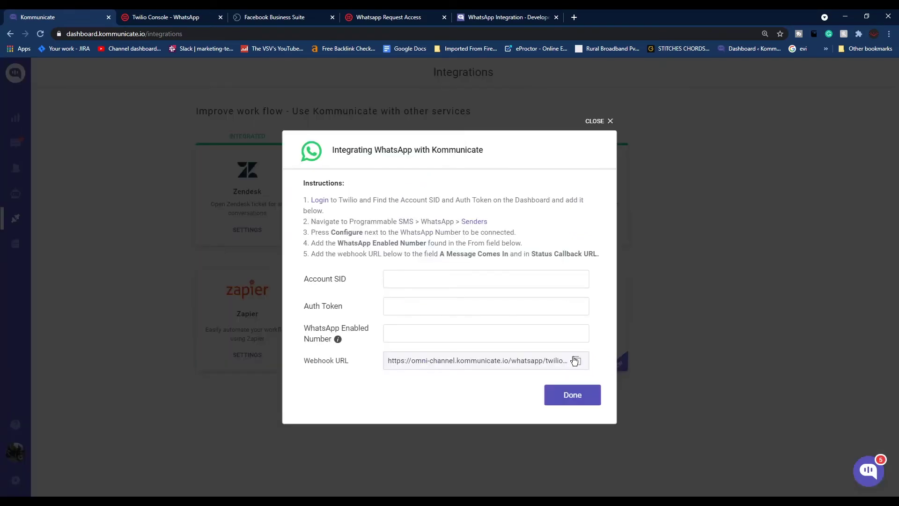
pyautogui.click(414, 277)
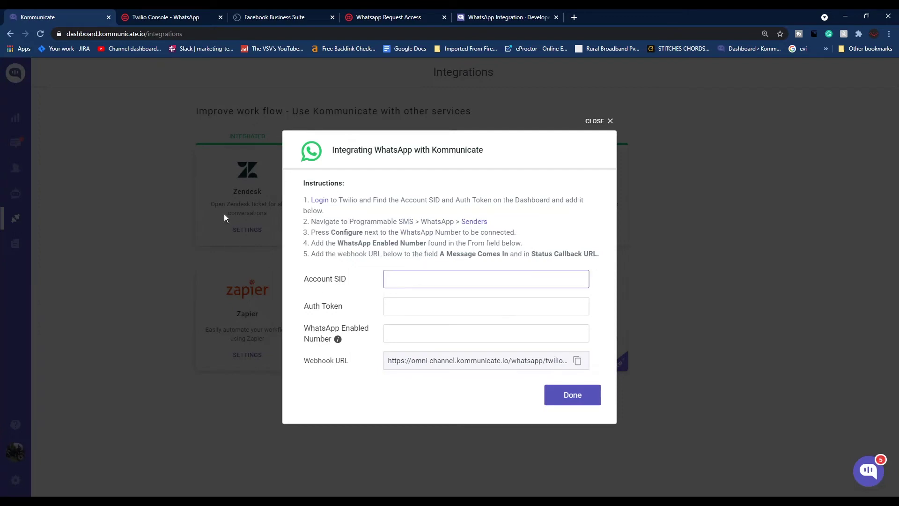
pyautogui.click(165, 18)
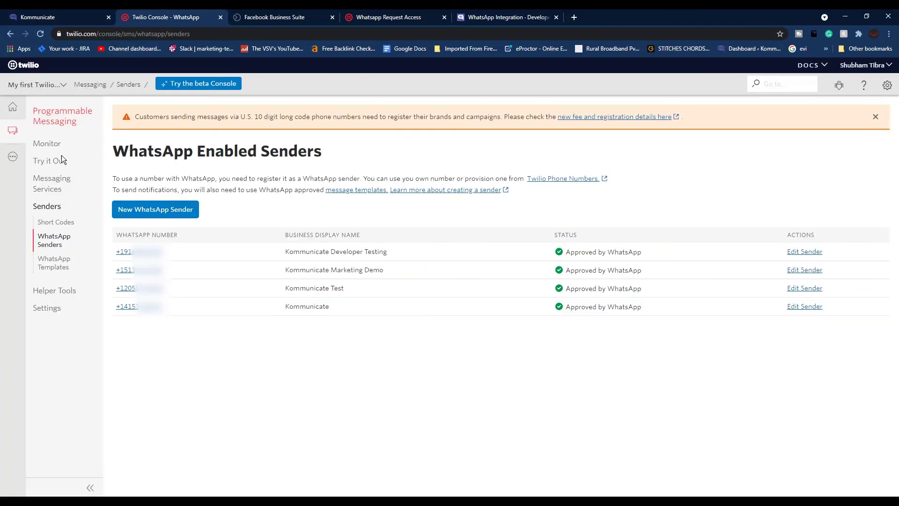
# Step: Bring up Twilio's Request to enable numbers for WhatsApp form, scrolled to its empty fields
pyautogui.click(12, 109)
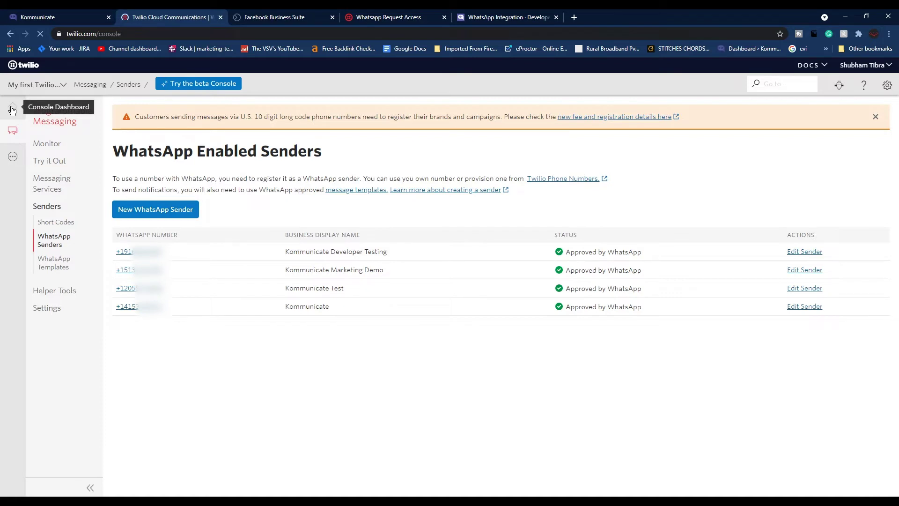
pyautogui.hotkey('ctrl', '4')
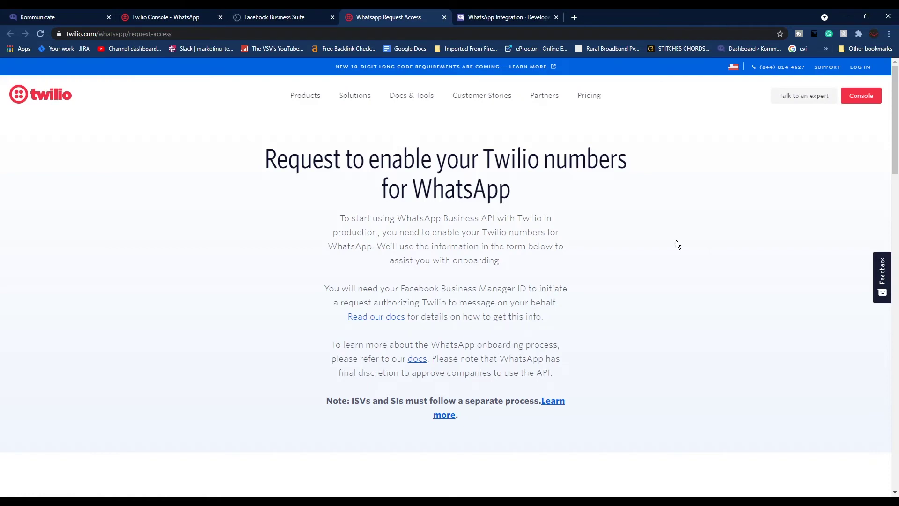
pyautogui.scroll(-10, 687, 270)
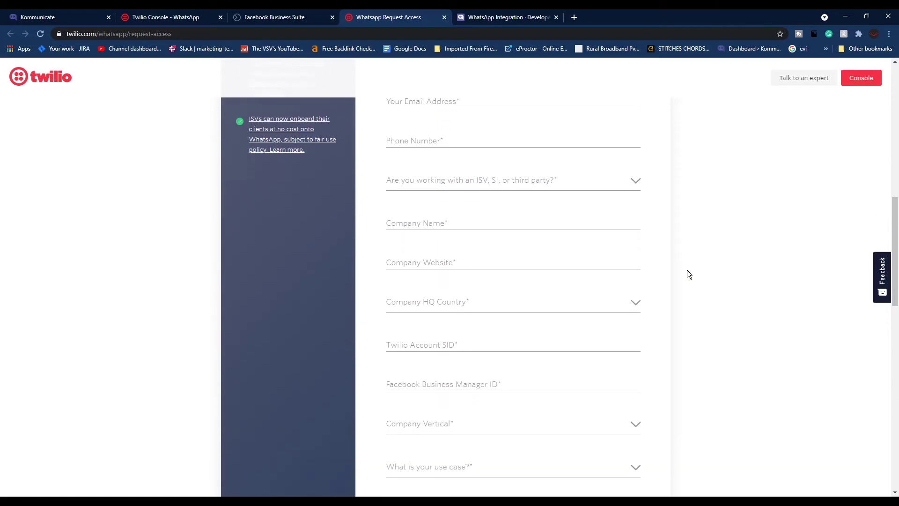
pyautogui.scroll(-2, 687, 271)
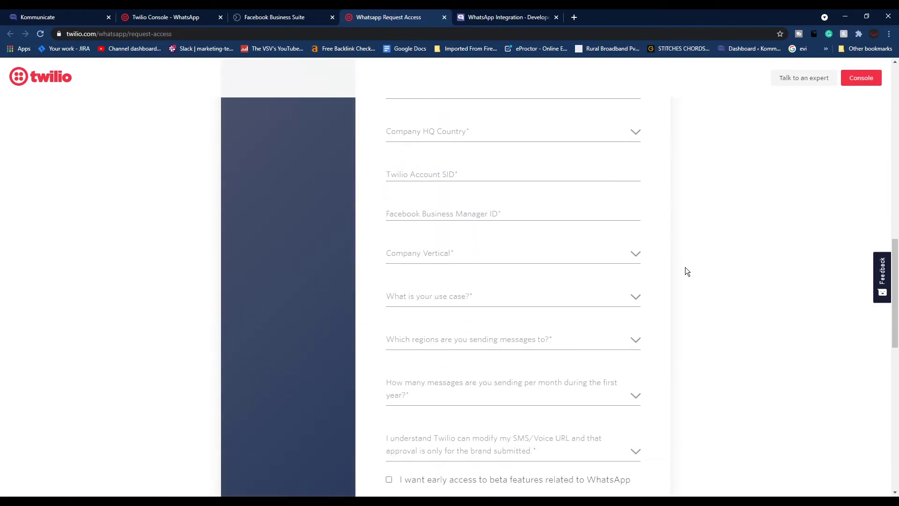
# Step: Look up the Business Manager ID in Facebook Business Settings > Business Info, then return to Twilio's form
pyautogui.click(444, 217)
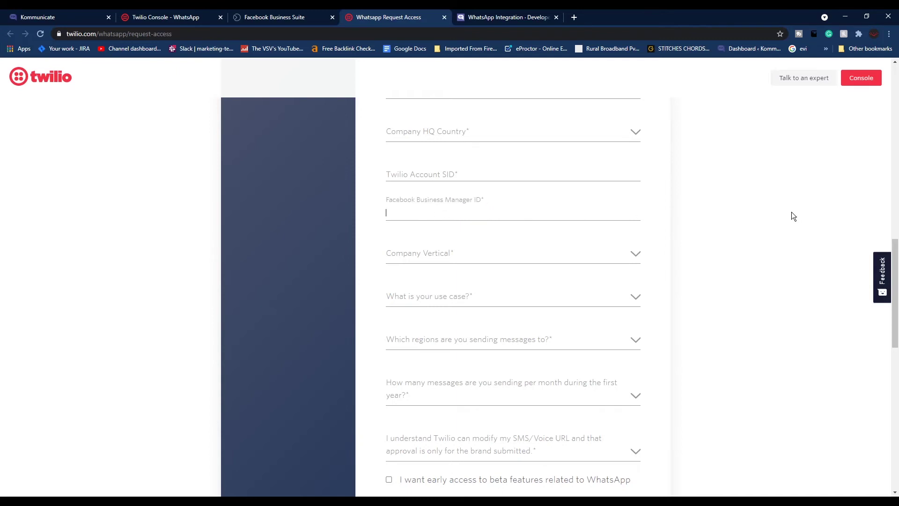
pyautogui.hotkey('ctrl', 'shift', 'Tab')
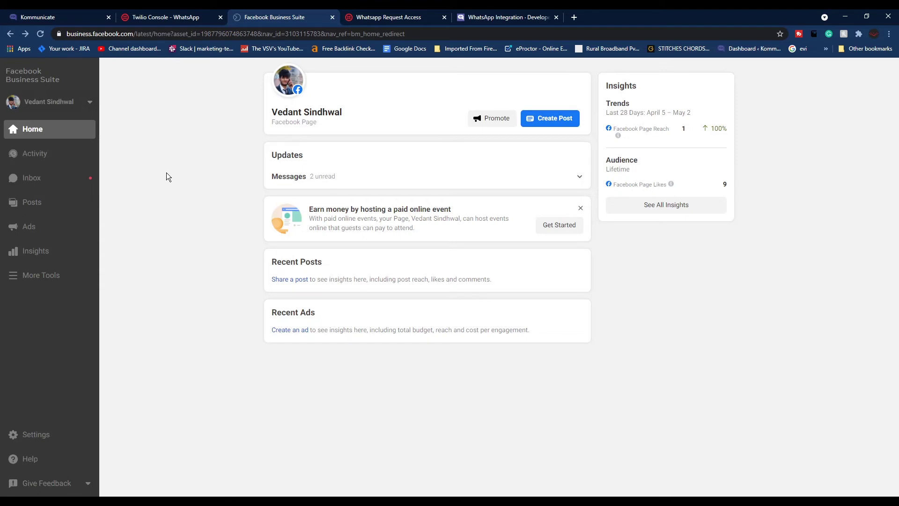
pyautogui.click(42, 441)
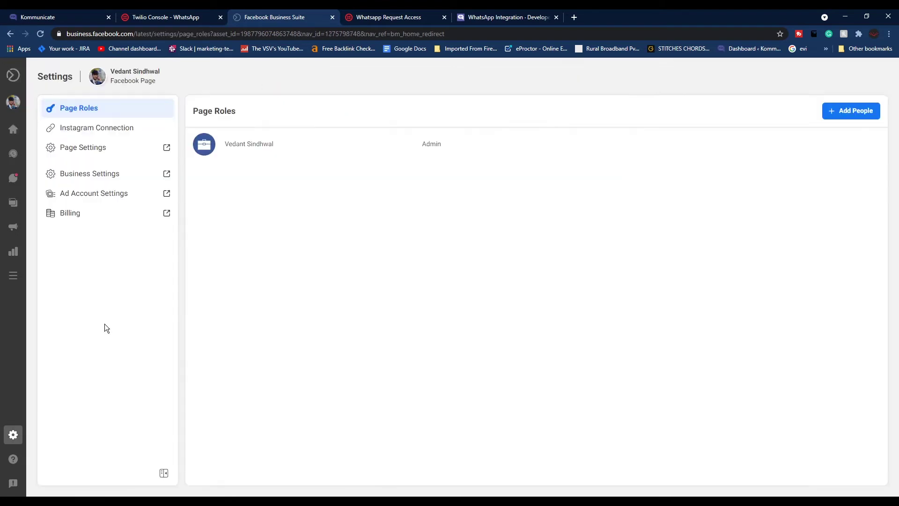
pyautogui.click(111, 182)
pyautogui.scroll(-3, 74, 297)
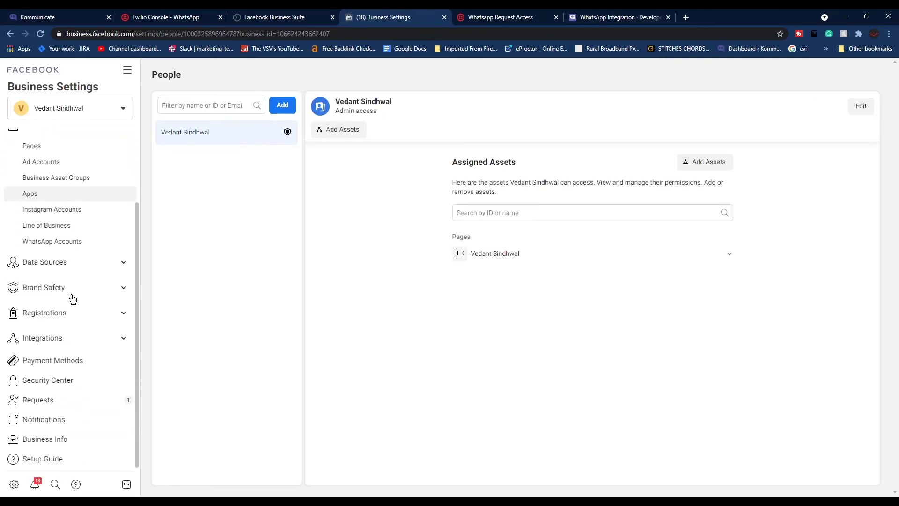
pyautogui.click(60, 444)
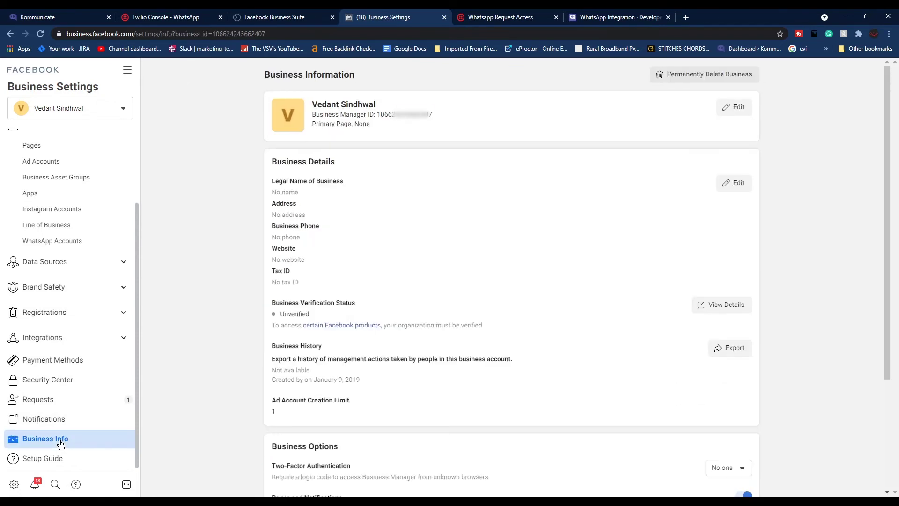
pyautogui.doubleClick(407, 115)
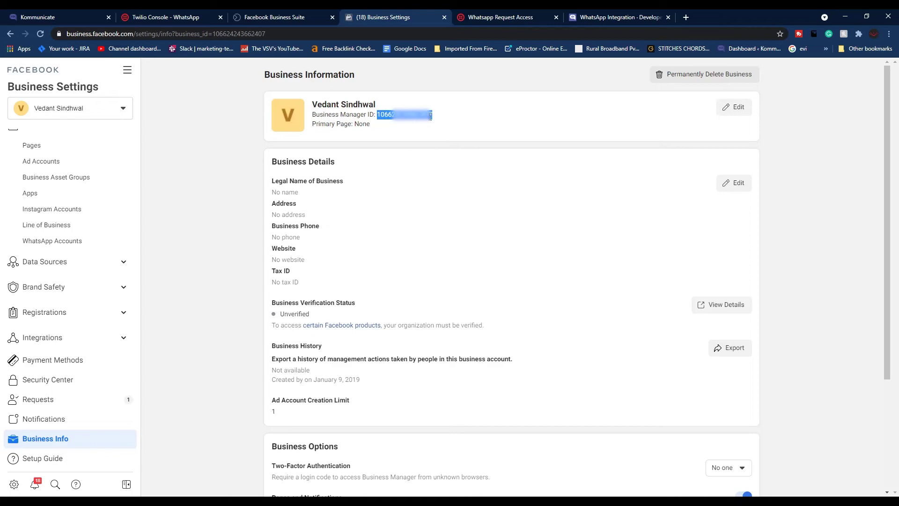
pyautogui.click(414, 139)
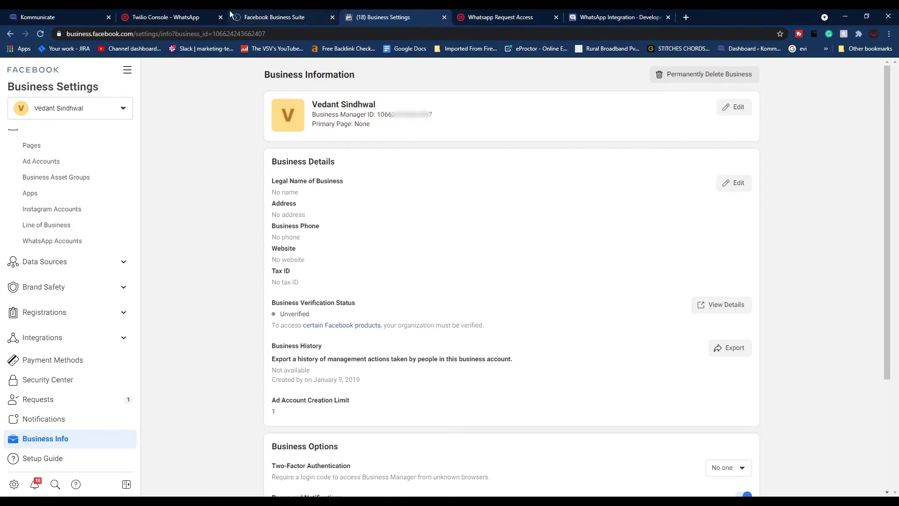
pyautogui.click(515, 23)
pyautogui.click(434, 216)
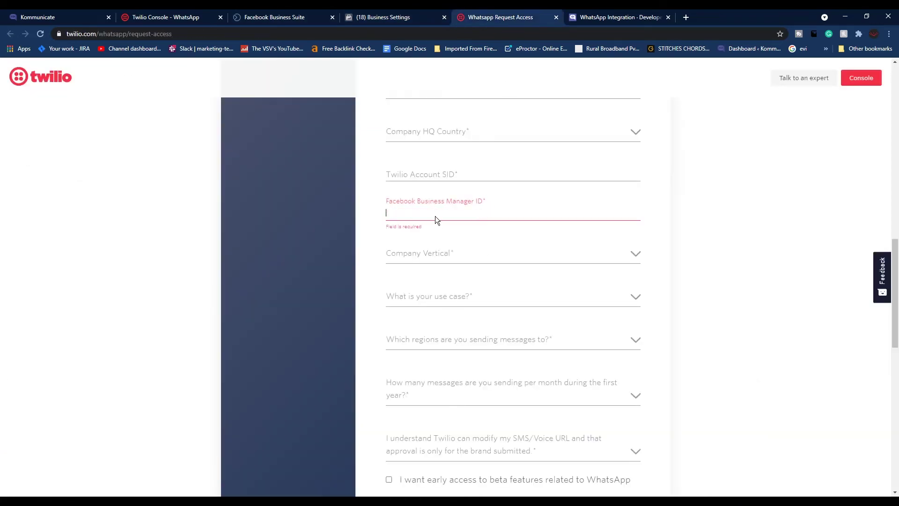
# Step: Copy the Twilio Account SID and Auth Token into Kommunicate's WhatsApp integration form
pyautogui.click(151, 17)
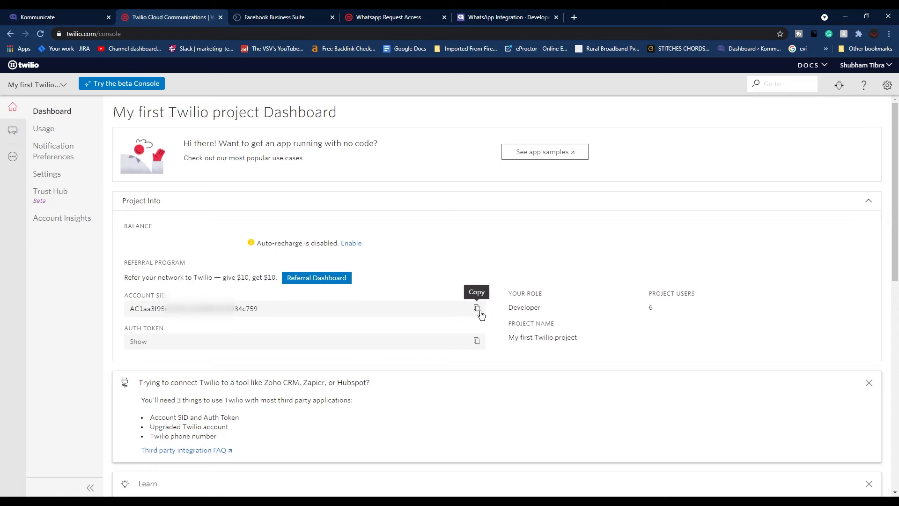
pyautogui.click(476, 308)
pyautogui.click(45, 14)
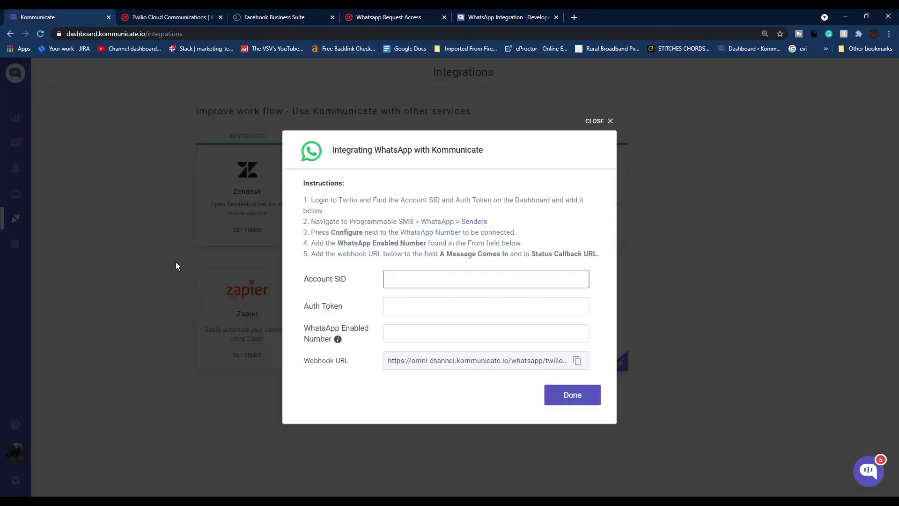
pyautogui.hotkey('ctrl', 'v')
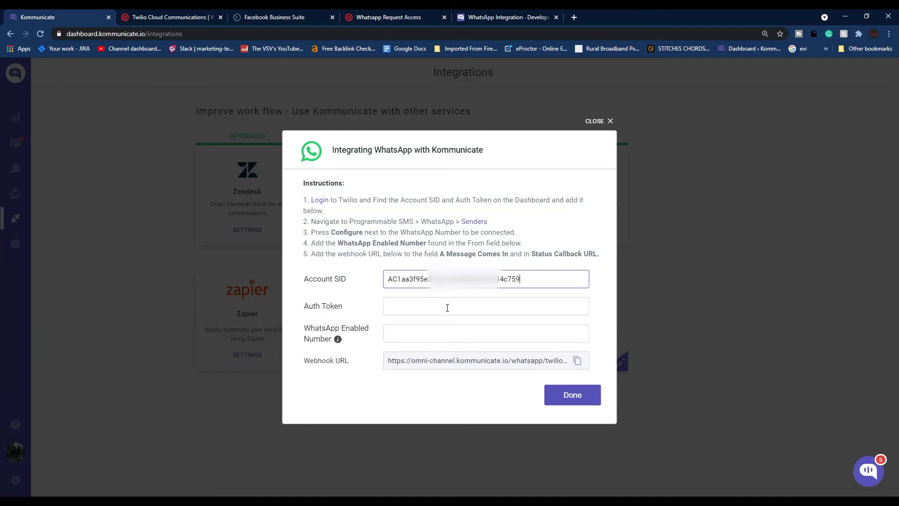
pyautogui.hotkey('ctrl', 'Tab')
pyautogui.click(477, 346)
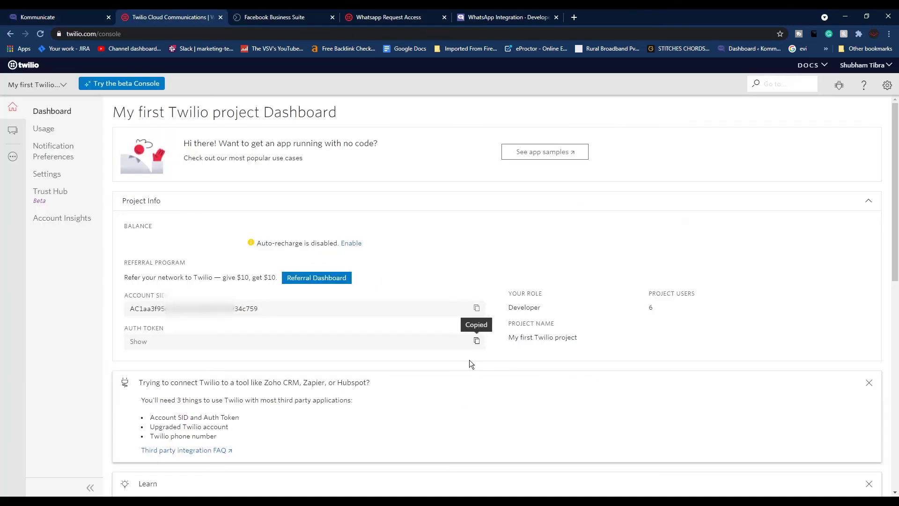
pyautogui.click(19, 18)
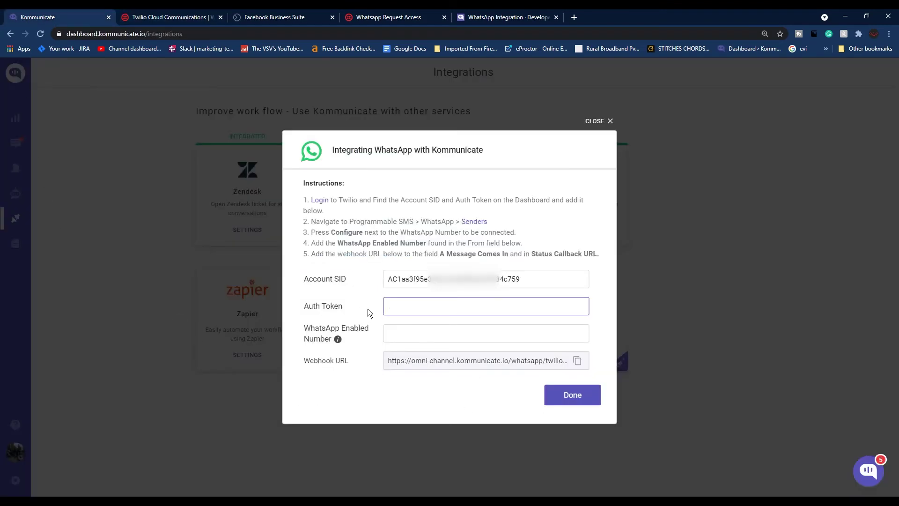
pyautogui.hotkey('ctrl', 'v')
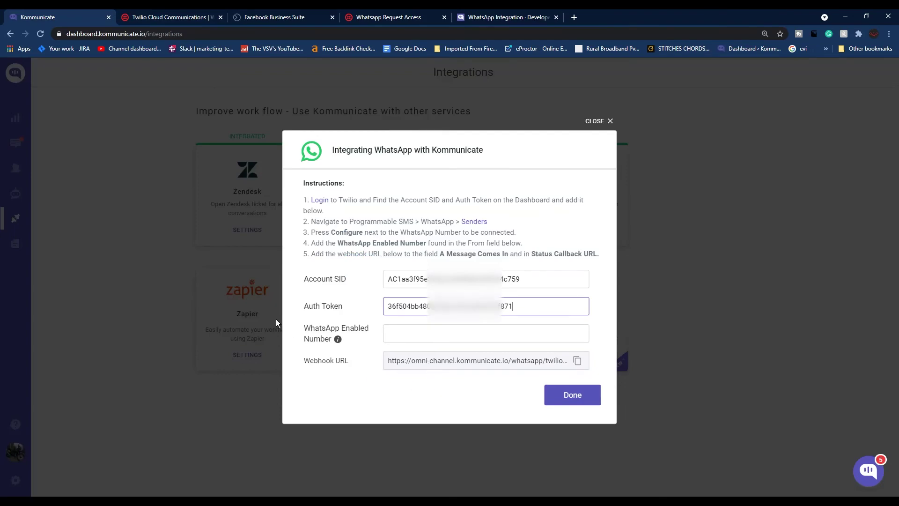
pyautogui.press('Tab')
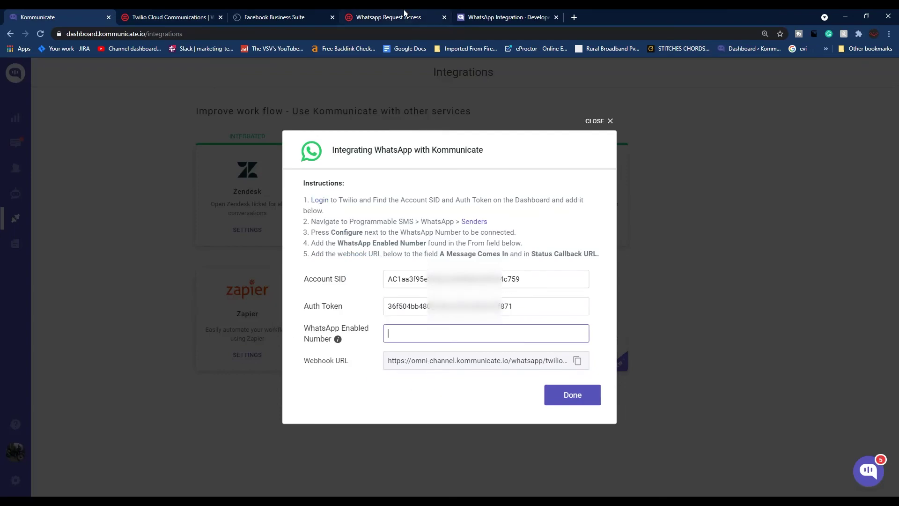
# Step: Look up the approved WhatsApp sender number in Twilio and enter it as the WhatsApp Enabled Number
pyautogui.click(168, 17)
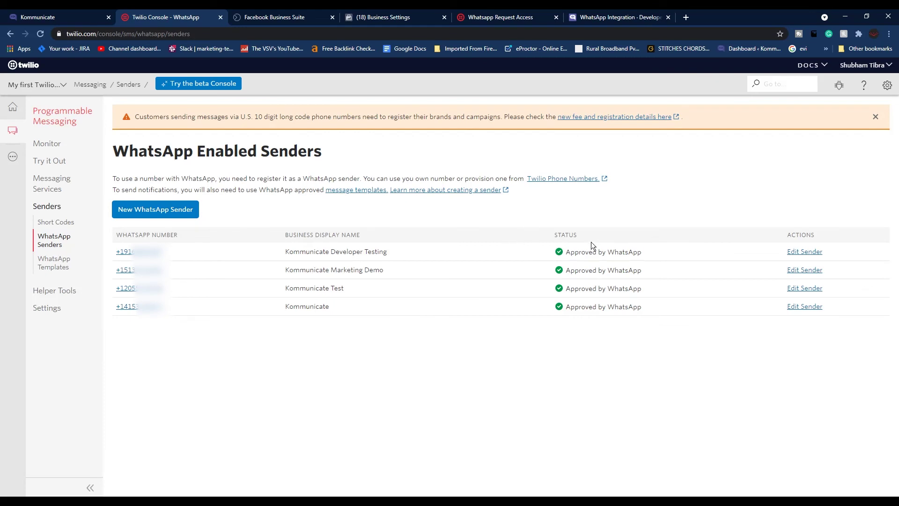
pyautogui.moveTo(642, 253); pyautogui.dragTo(564, 253)
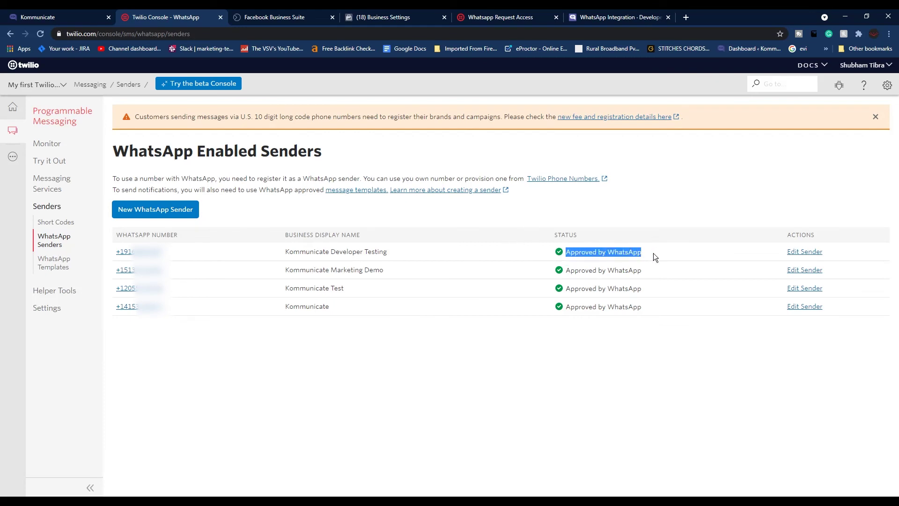
pyautogui.click(586, 253)
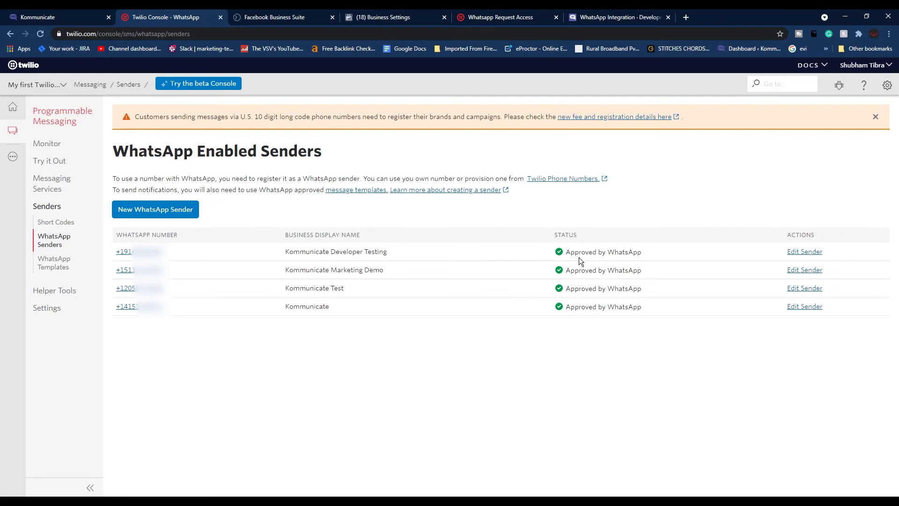
pyautogui.click(64, 14)
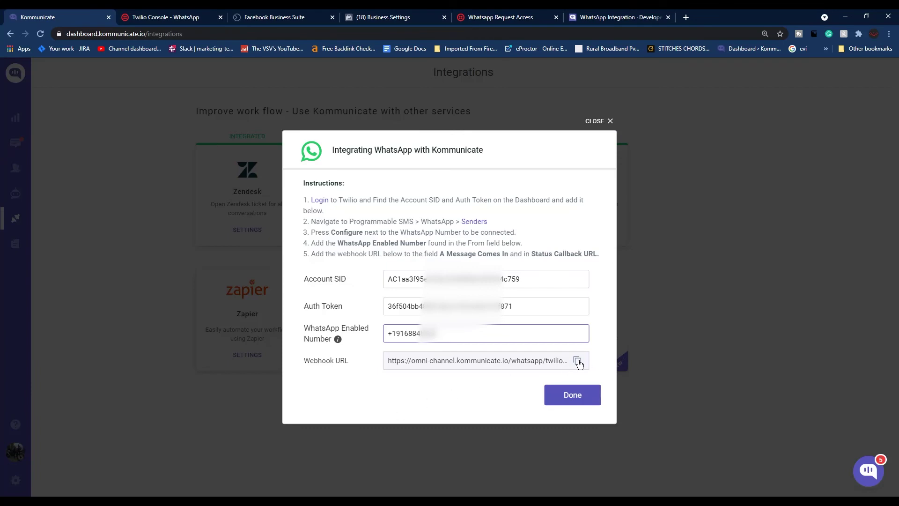
# Step: Replace the Twilio sender's incoming-message webhook with Kommunicate's webhook URL and complete the integration
pyautogui.click(578, 361)
pyautogui.click(199, 16)
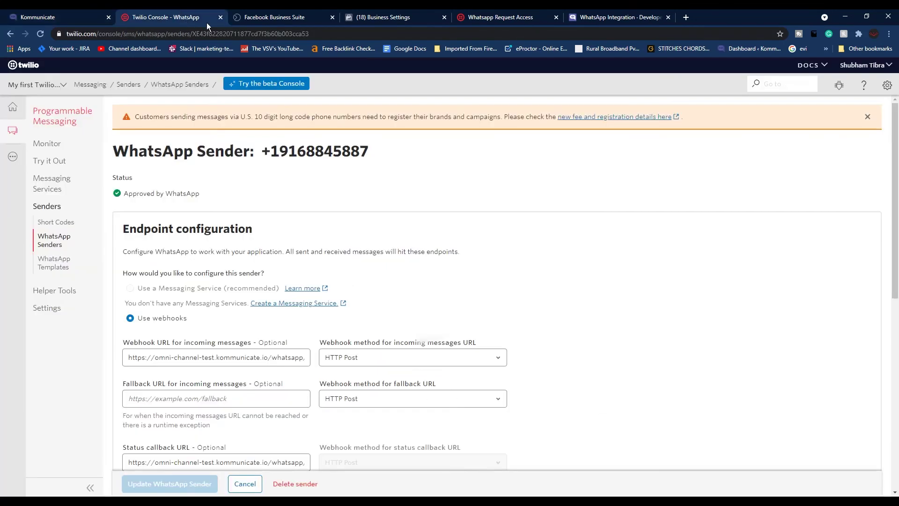
pyautogui.scroll(-1, 230, 328)
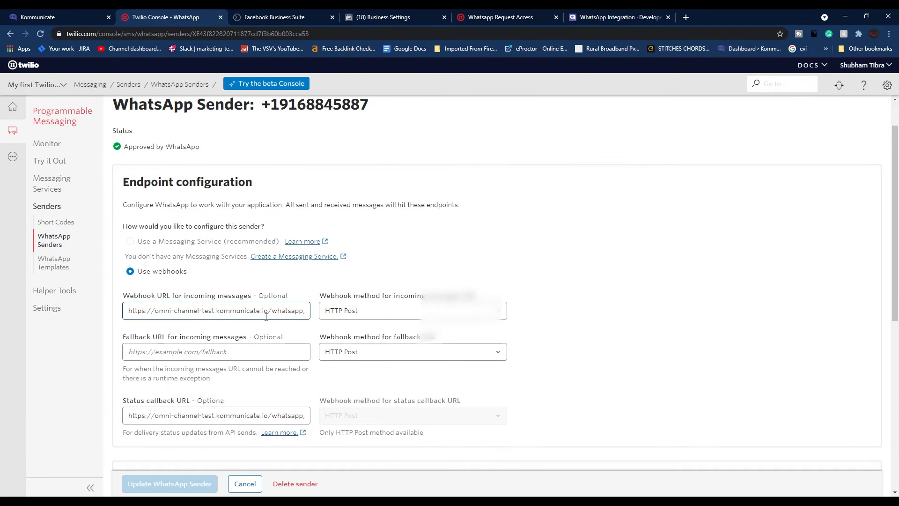
pyautogui.click(266, 316)
pyautogui.hotkey('ctrl', 'a')
pyautogui.press('BackSpace')
pyautogui.scroll(-1, 258, 256)
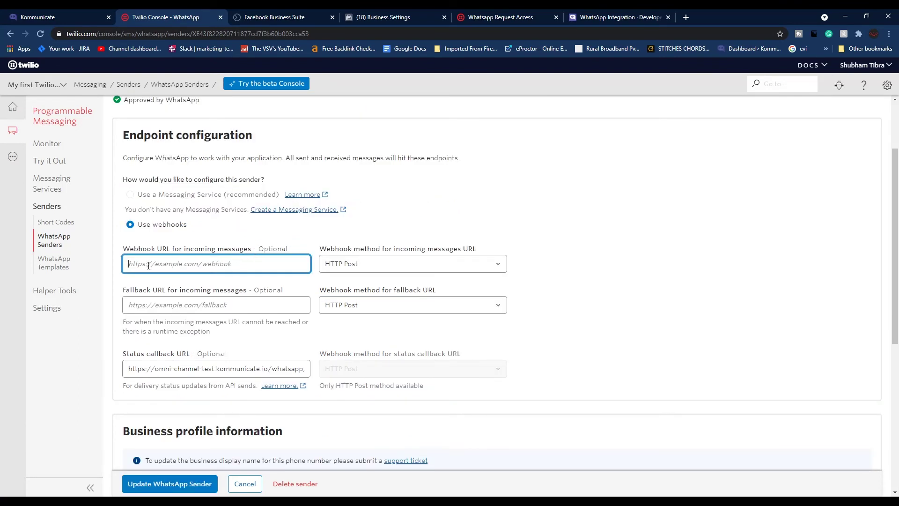
pyautogui.click(174, 282)
pyautogui.hotkey('ctrl', 'v')
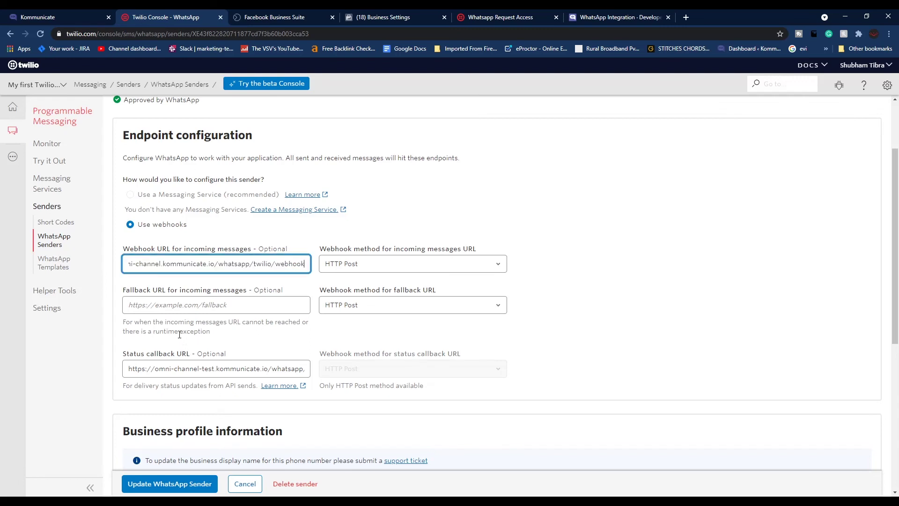
pyautogui.scroll(-2, 179, 336)
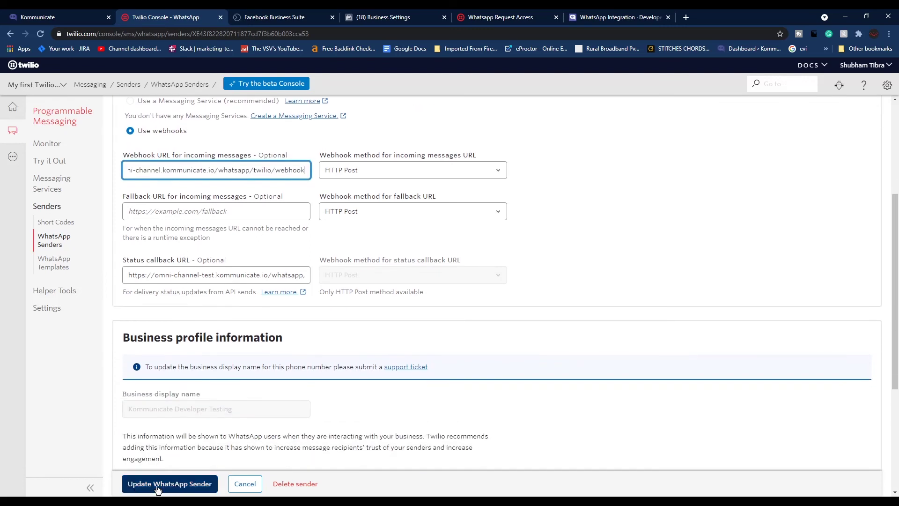
pyautogui.hotkey('ctrl', 'shift', 'Tab')
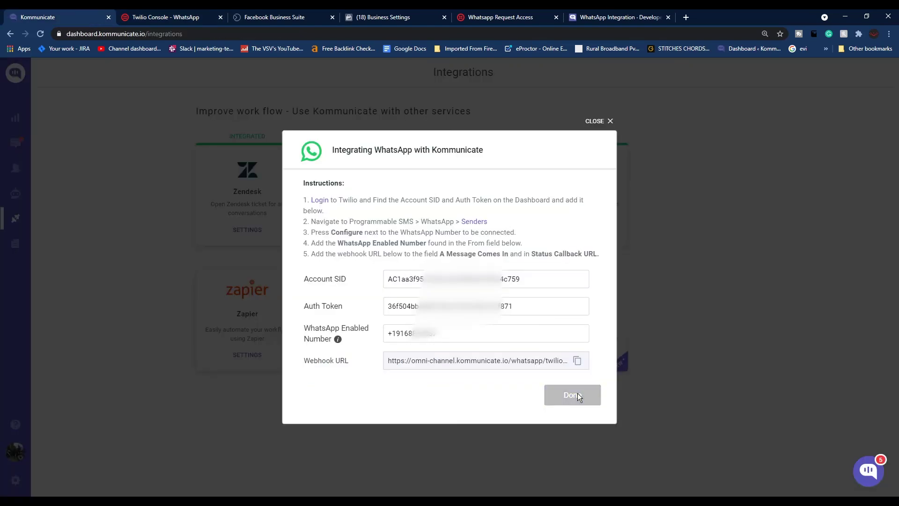
pyautogui.click(569, 394)
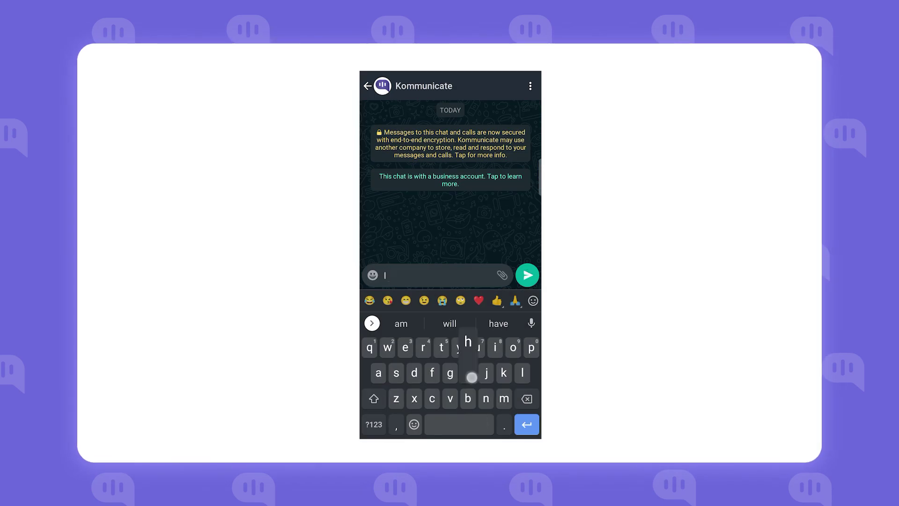
# Step: Message the Kommunicate bot on WhatsApp with 'I have a query', then answer its topic prompt with 'Pricing'
pyautogui.write('have a')
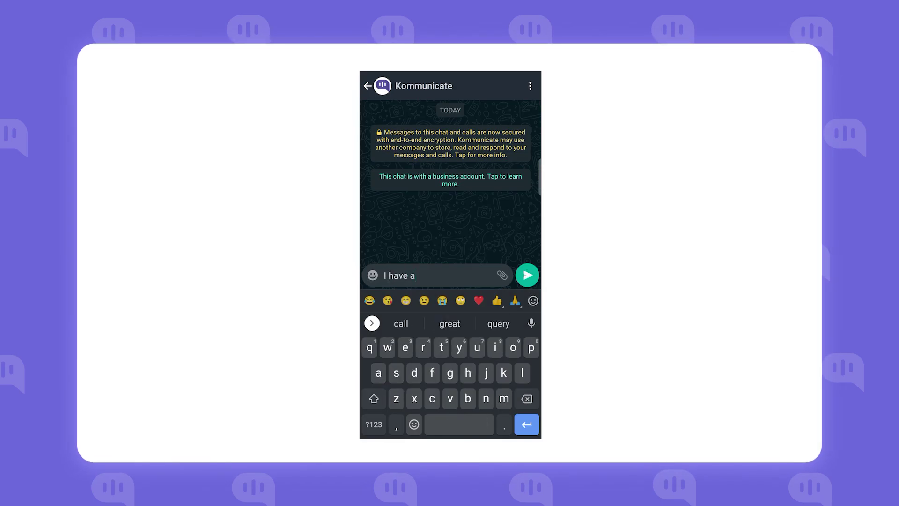
pyautogui.click(499, 323)
pyautogui.click(527, 275)
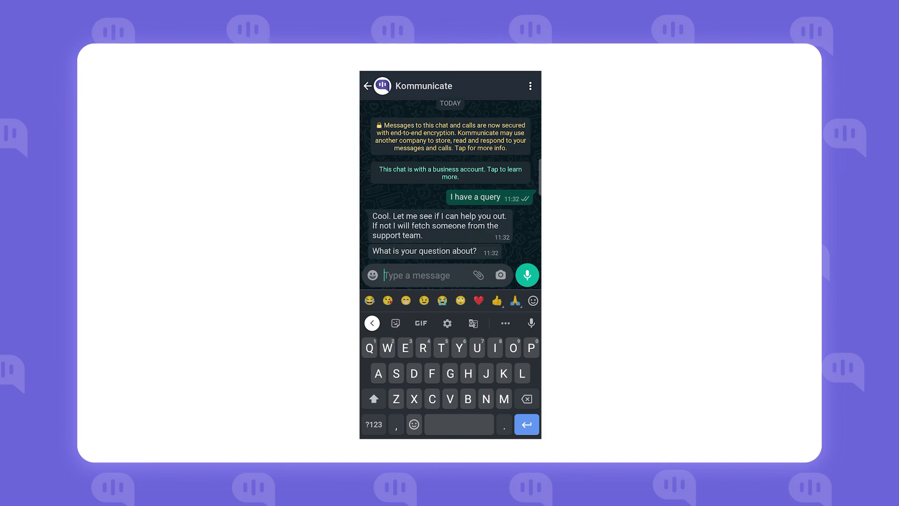
pyautogui.write('Pricing')
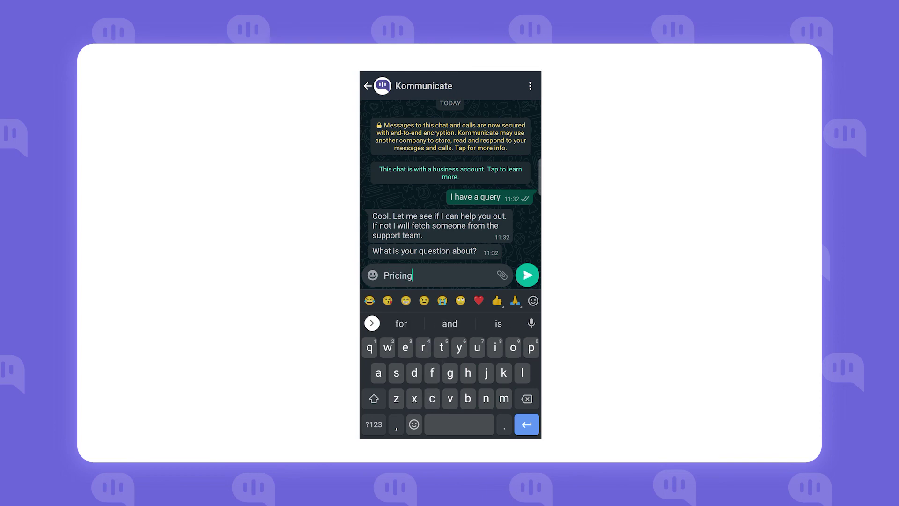
pyautogui.click(528, 275)
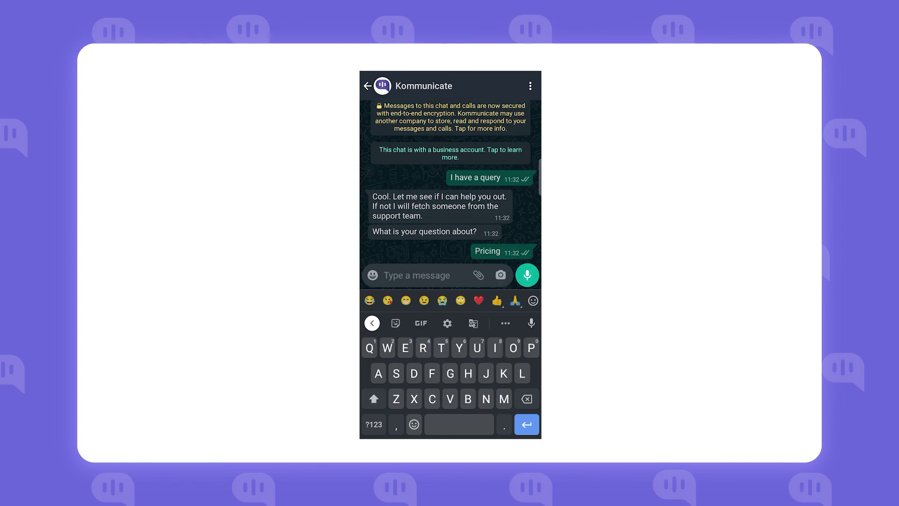